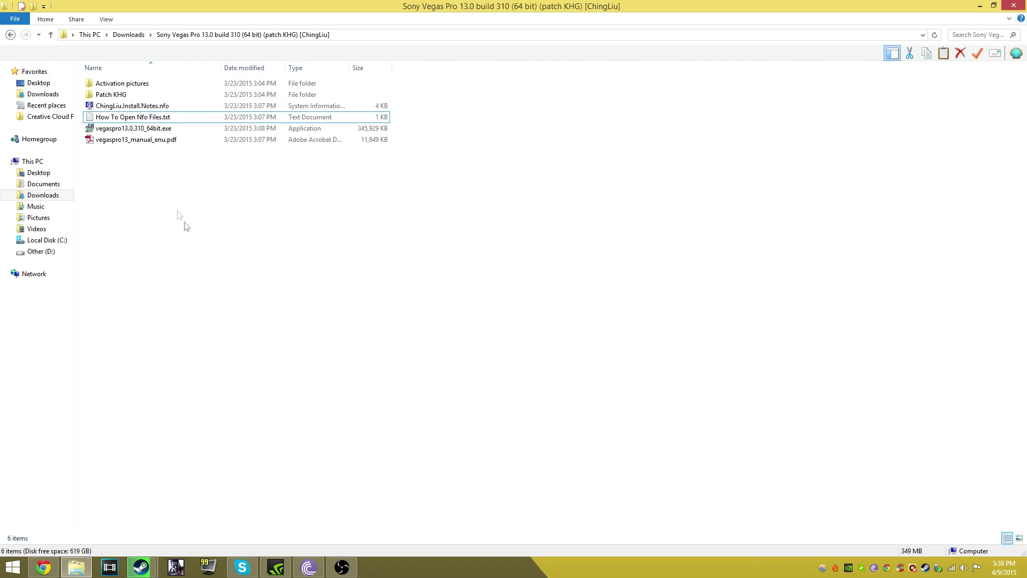
- Browse into the Patch KHG folder and back to the Sony Vegas Pro download folder several times
left_click(159, 94)
double_click(160, 94)
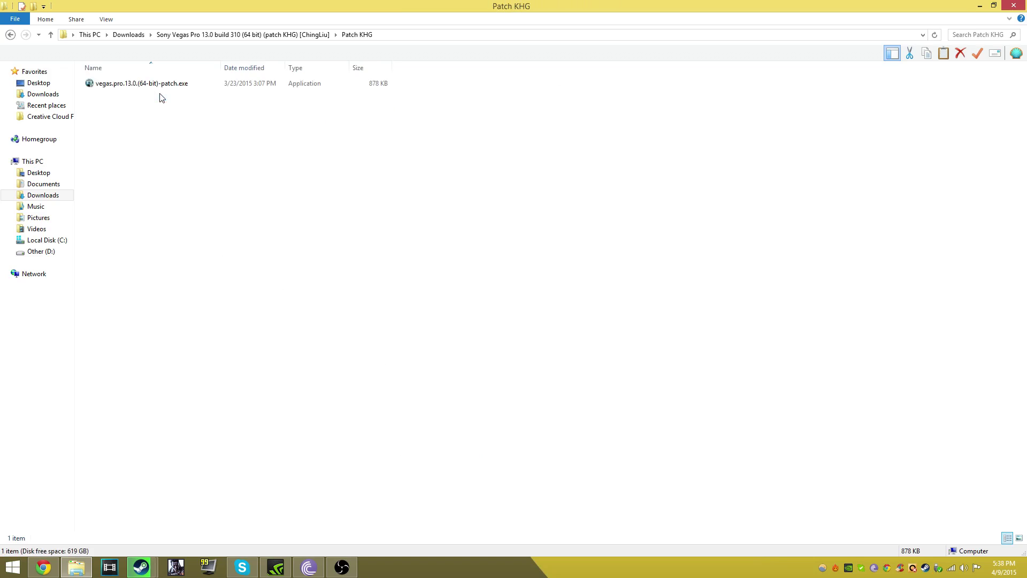
left_click(12, 36)
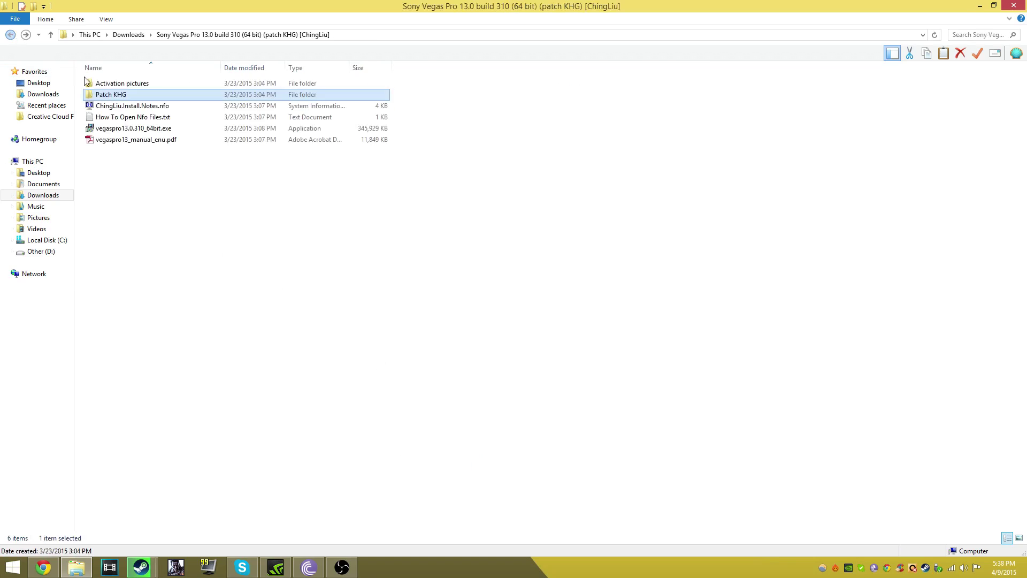
double_click(94, 95)
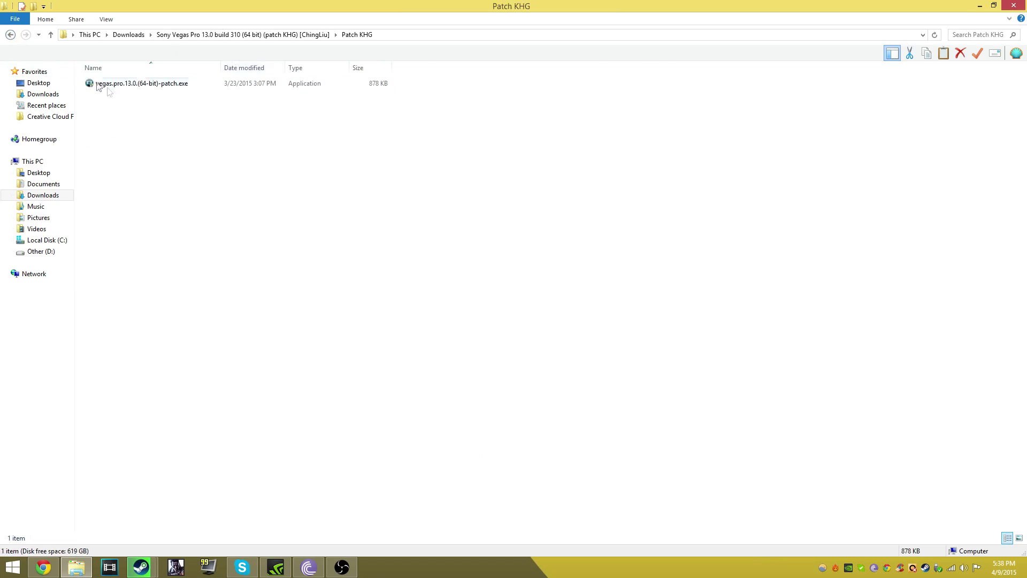
left_click(12, 36)
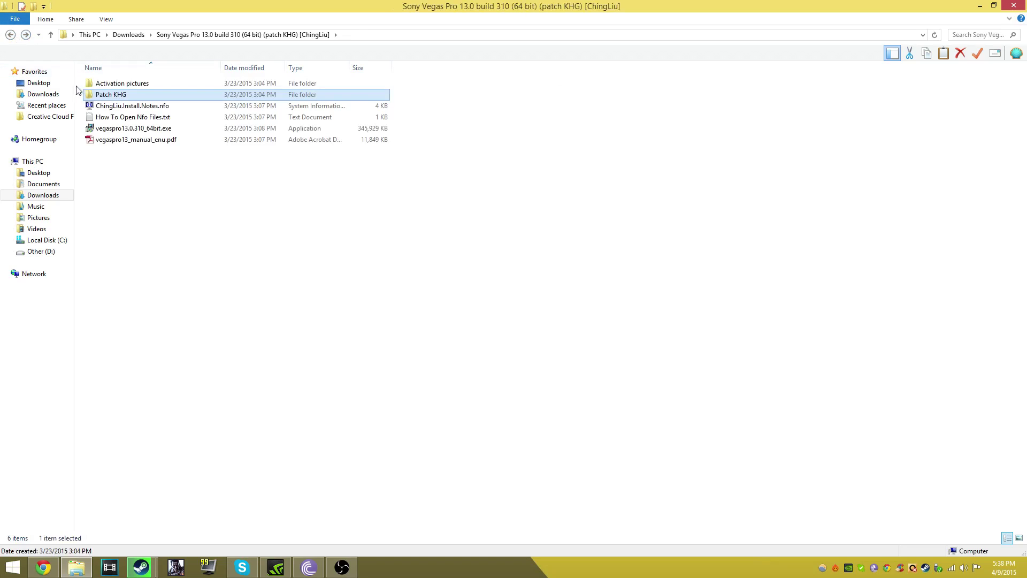
left_click(180, 195)
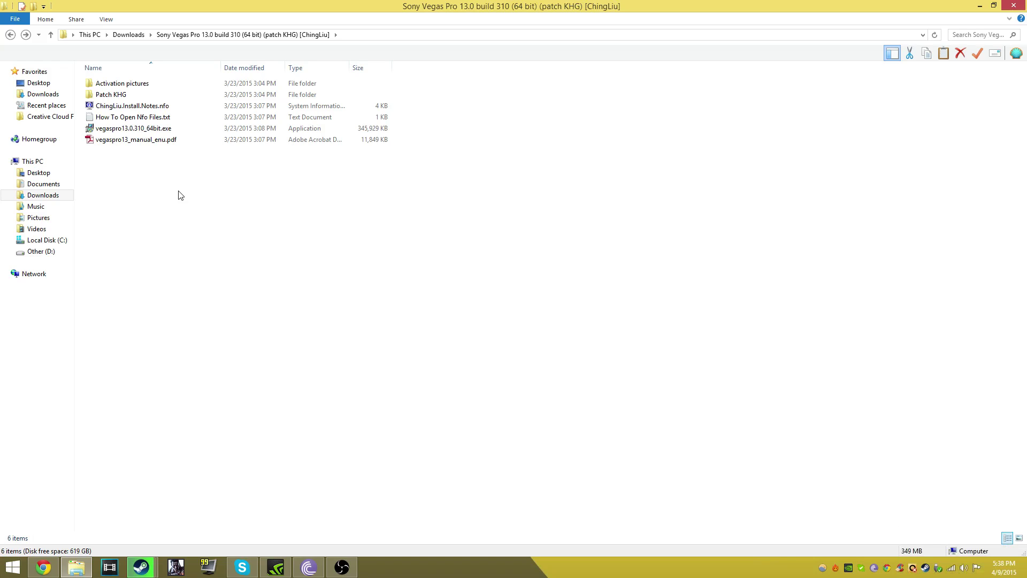
double_click(135, 96)
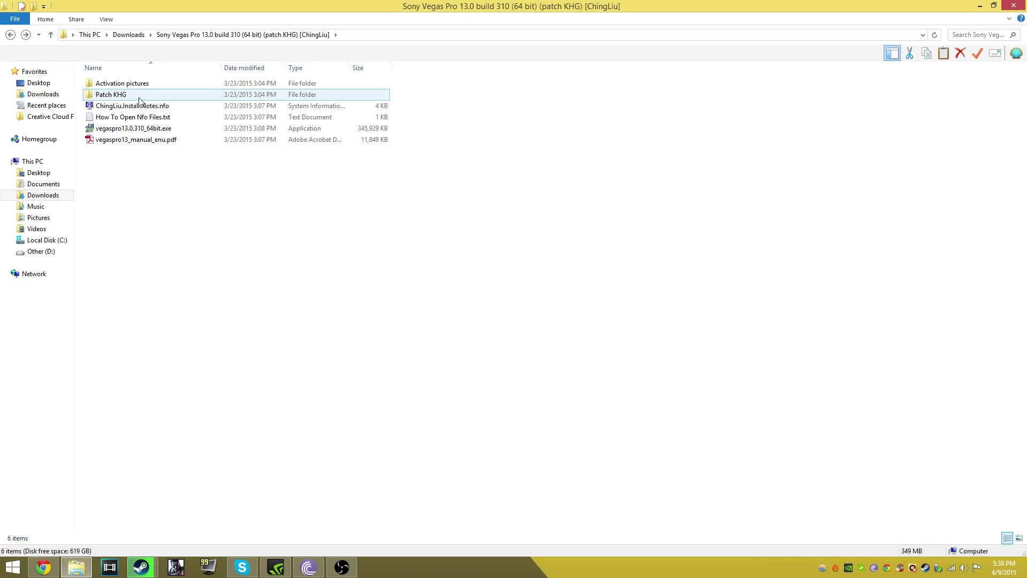
left_click(11, 35)
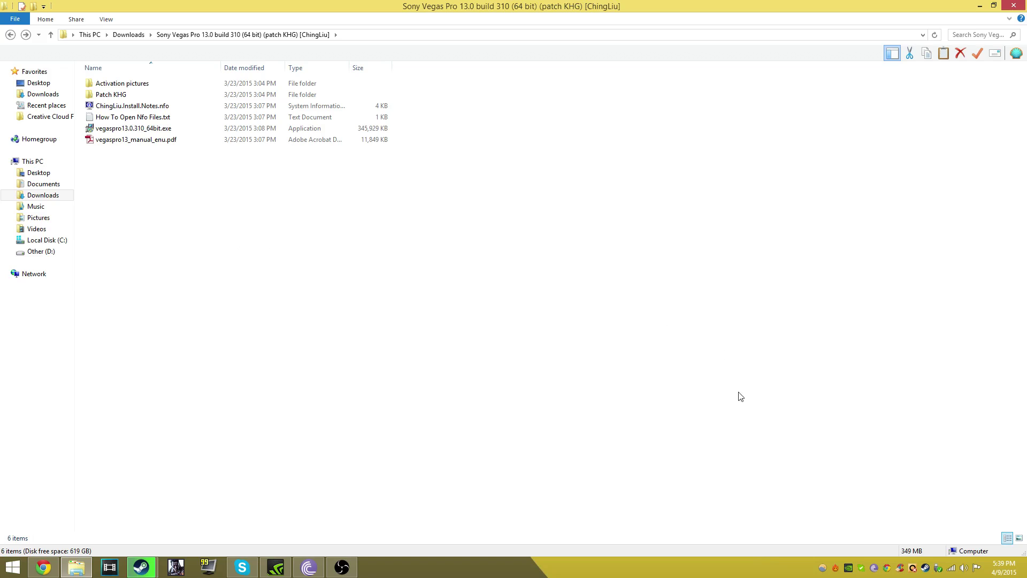
- Re-enable Norton Antivirus Auto-Protect, then cancel a 15-minute disable request
right_click(912, 566)
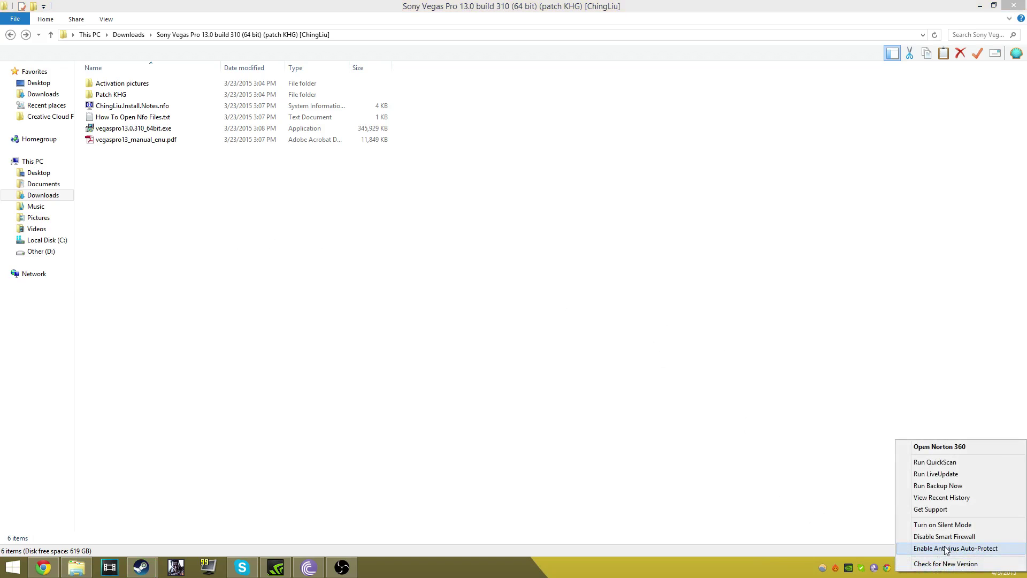
left_click(946, 550)
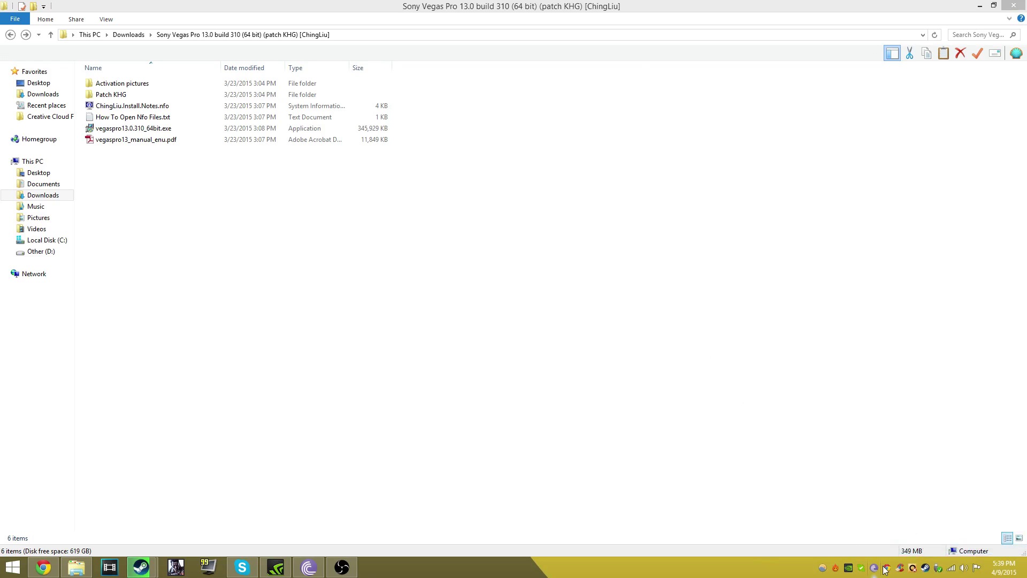
right_click(909, 568)
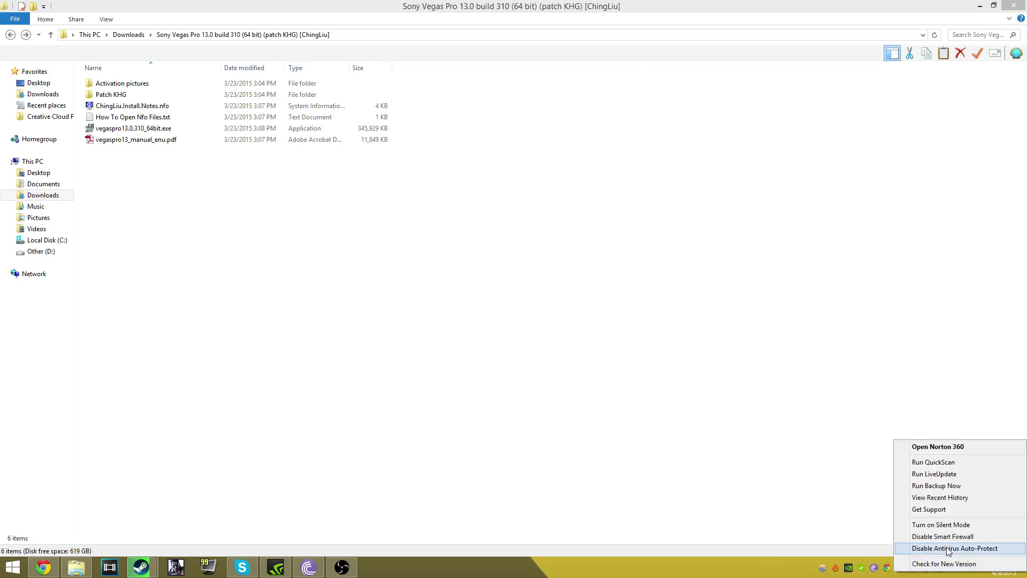
left_click(945, 548)
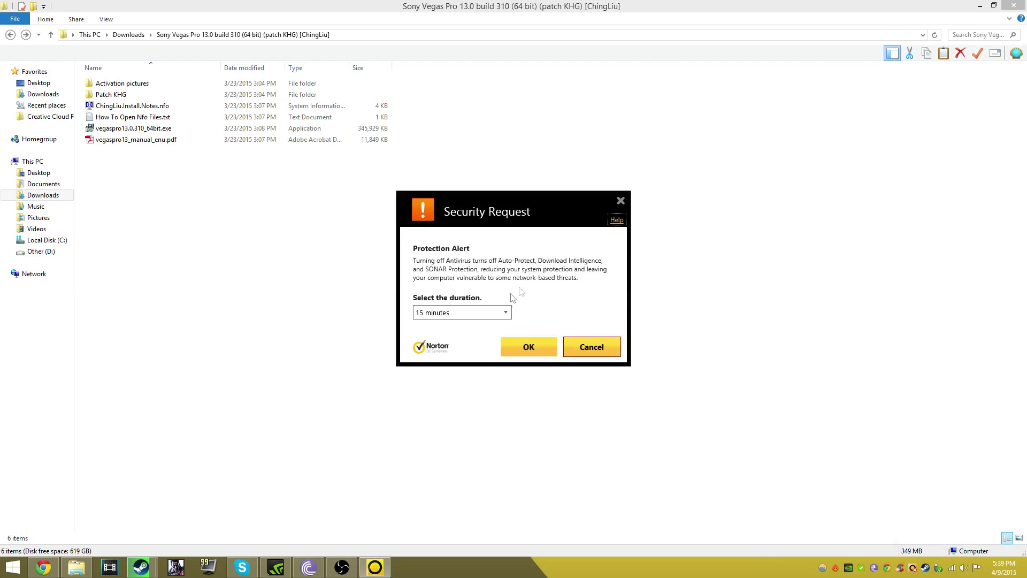
left_click(486, 313)
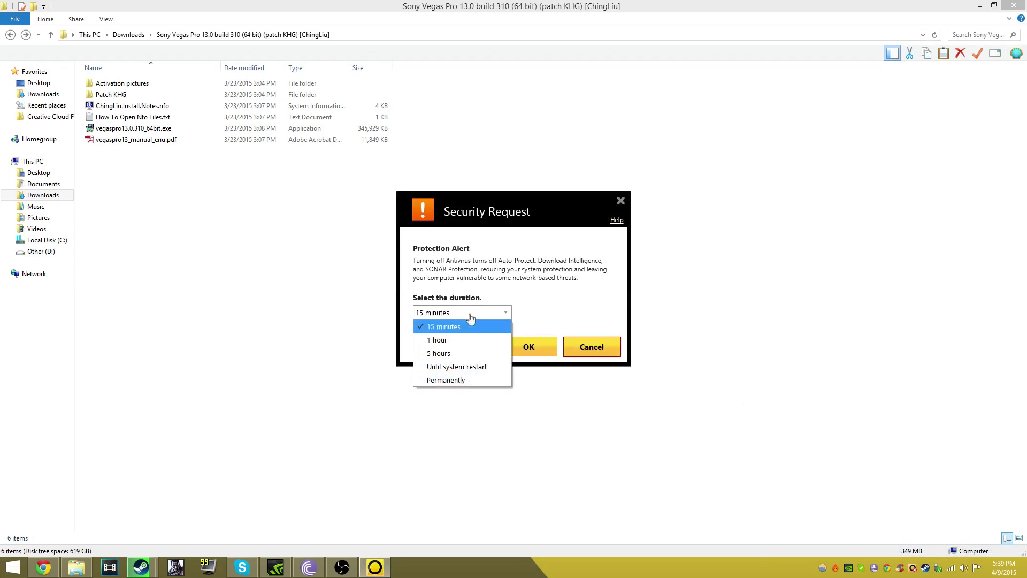
left_click(472, 321)
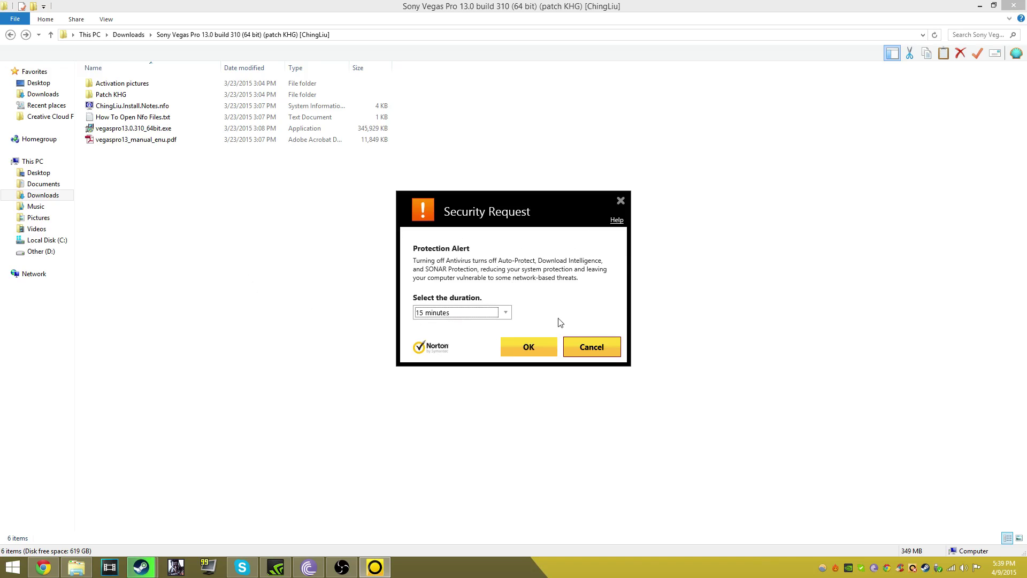
left_click(607, 349)
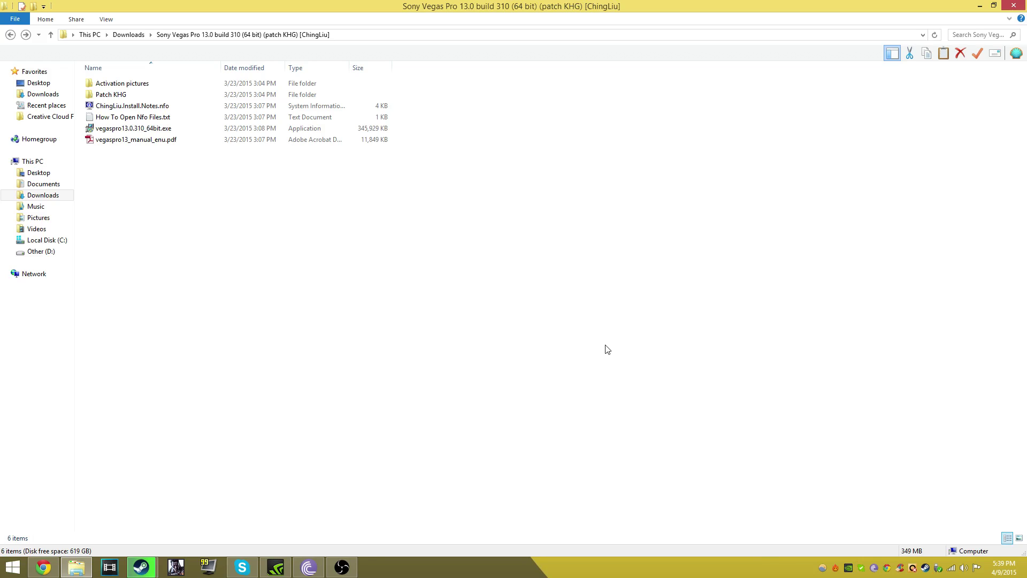
- Open the Patch KHG folder holding vegas.pro.13.0.(64-bit)-patch.exe
double_click(159, 94)
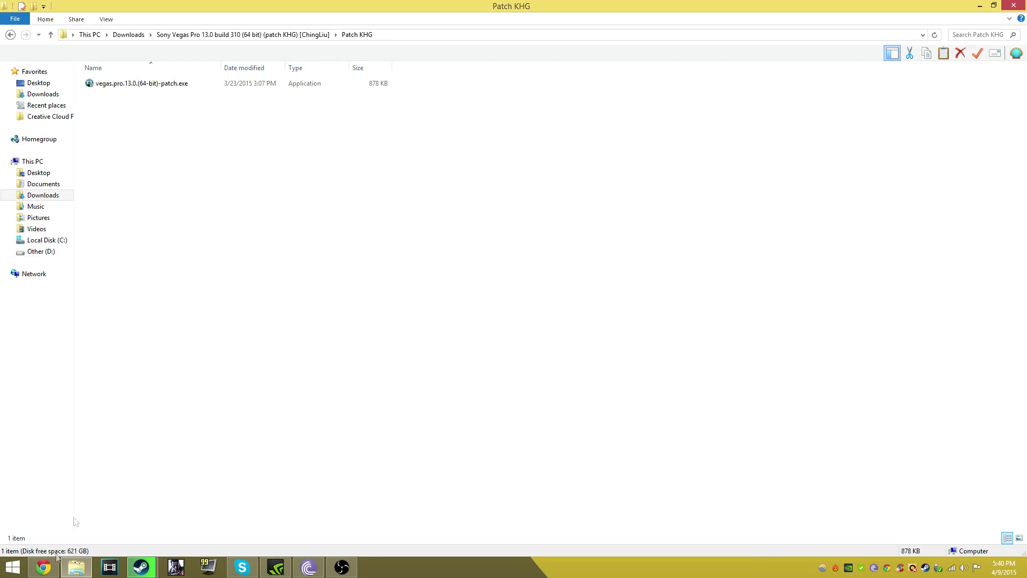
left_click(12, 567)
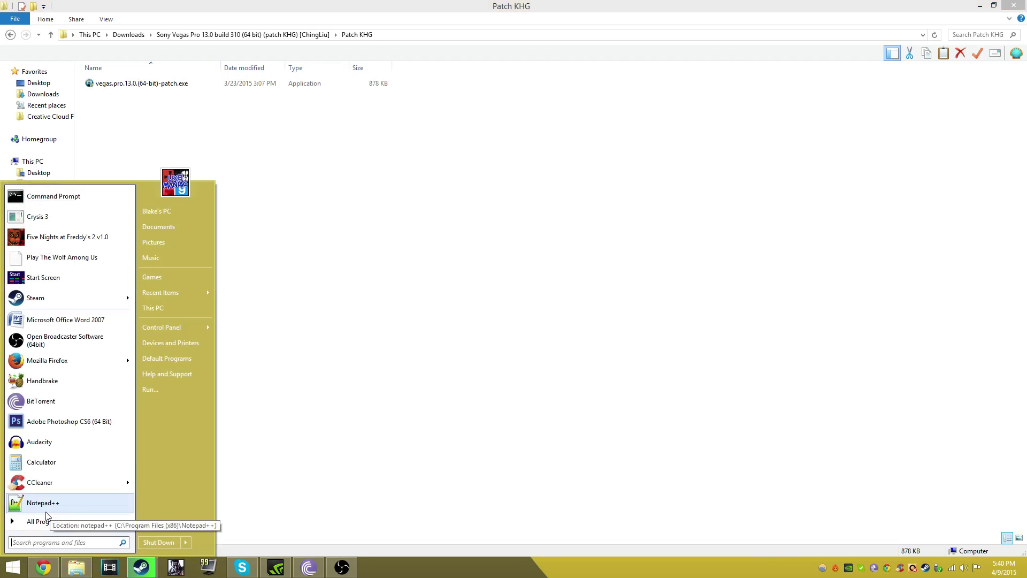
- Search 'fire' to launch Windows Firewall and center its window, showing Norton 360 manages it
type("fire")
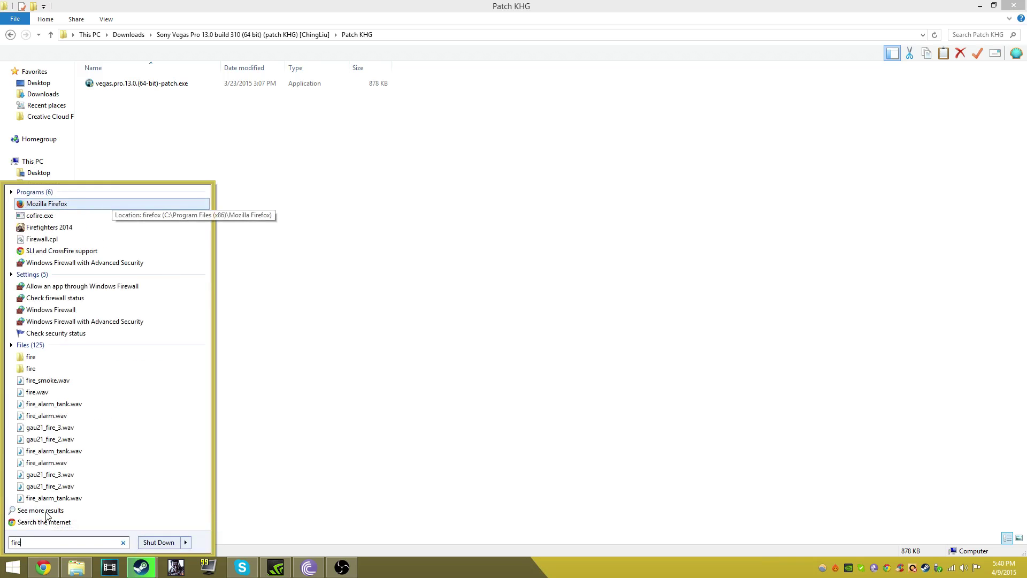
left_click(94, 309)
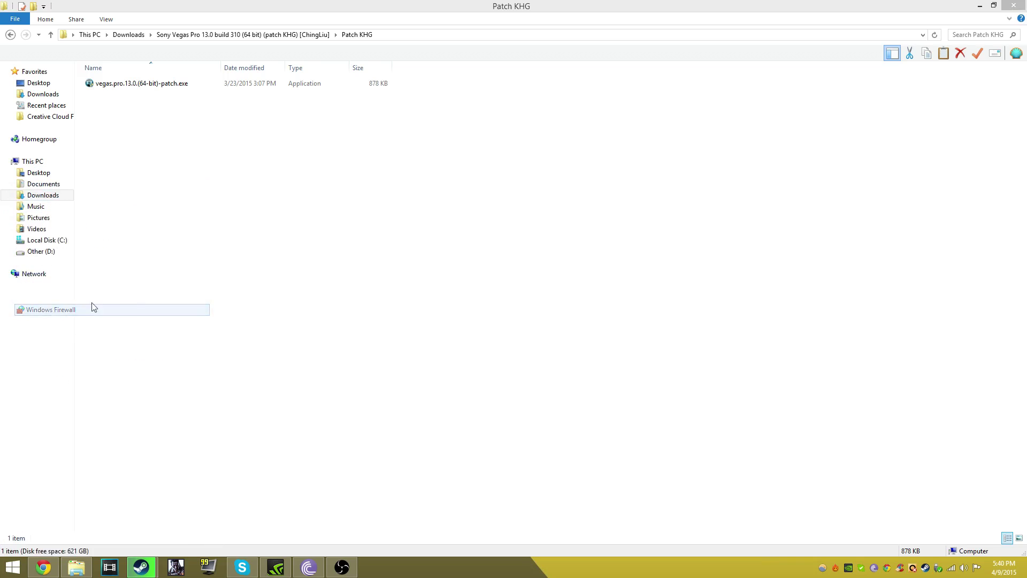
left_click_drag(464, 194, 465, 160)
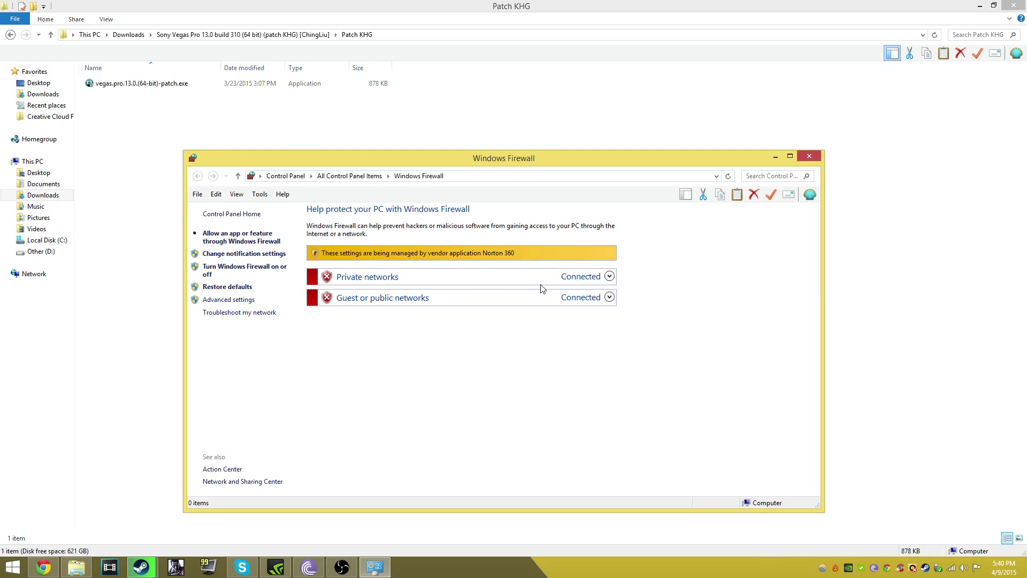
- Close Windows Firewall, view the patch exe in Patch KHG without running it, then go back
left_click(815, 156)
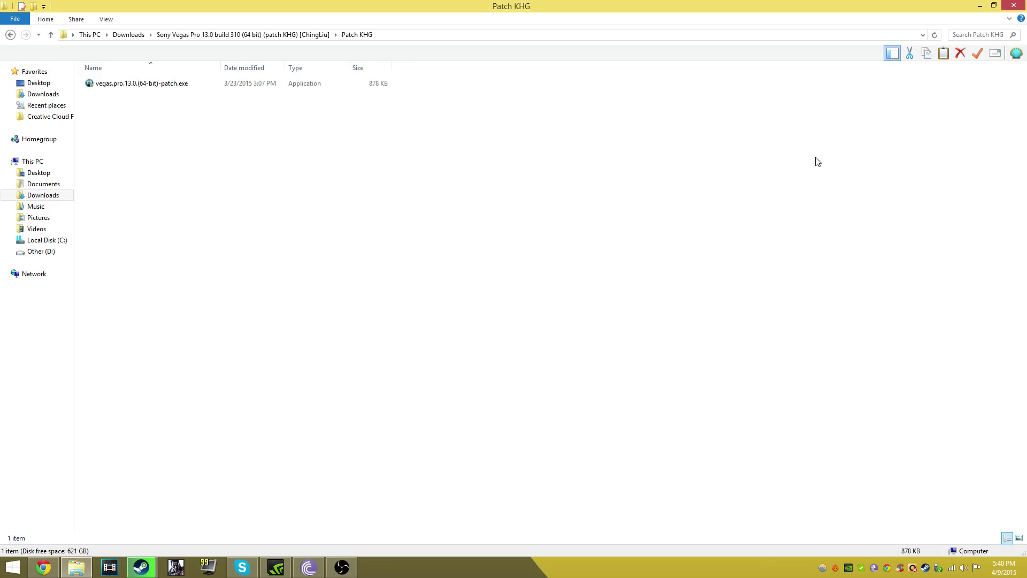
left_click(10, 34)
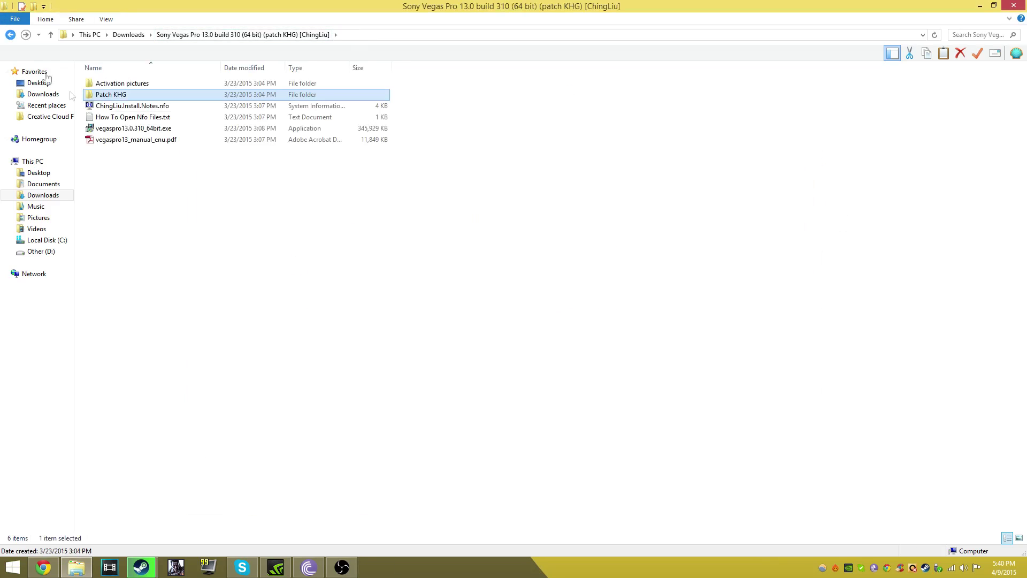
double_click(146, 98)
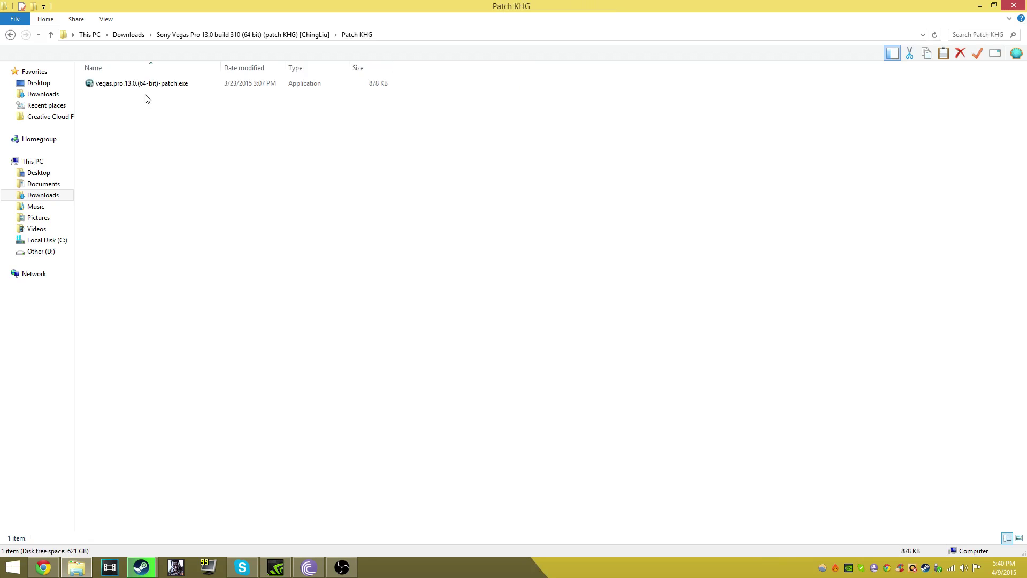
left_click(10, 34)
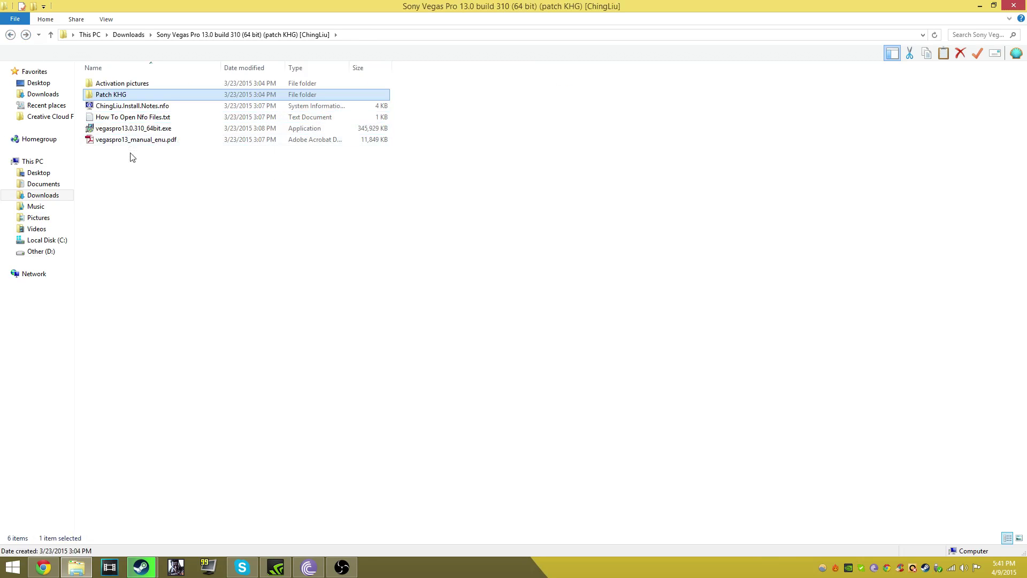
double_click(121, 99)
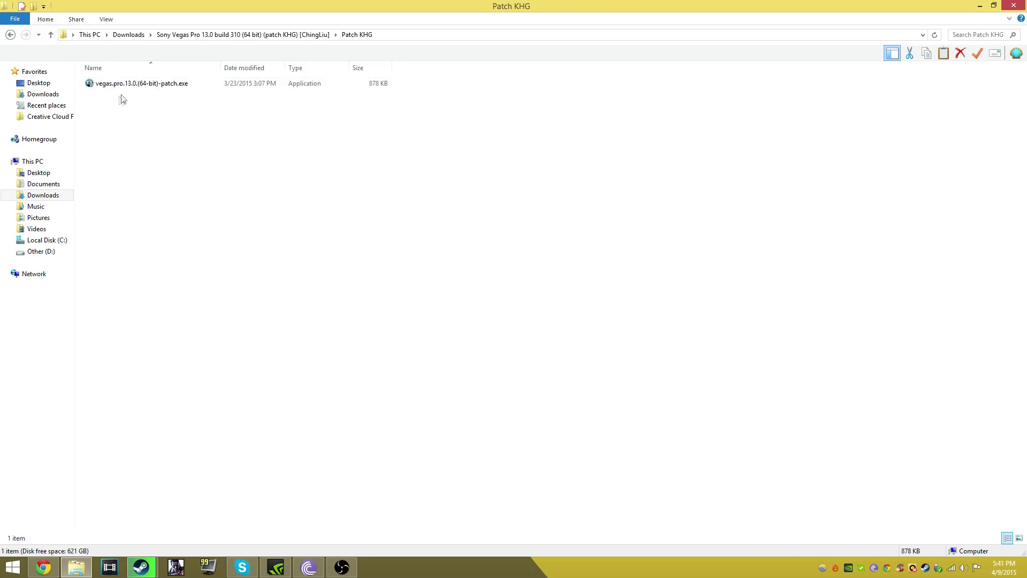
right_click(132, 86)
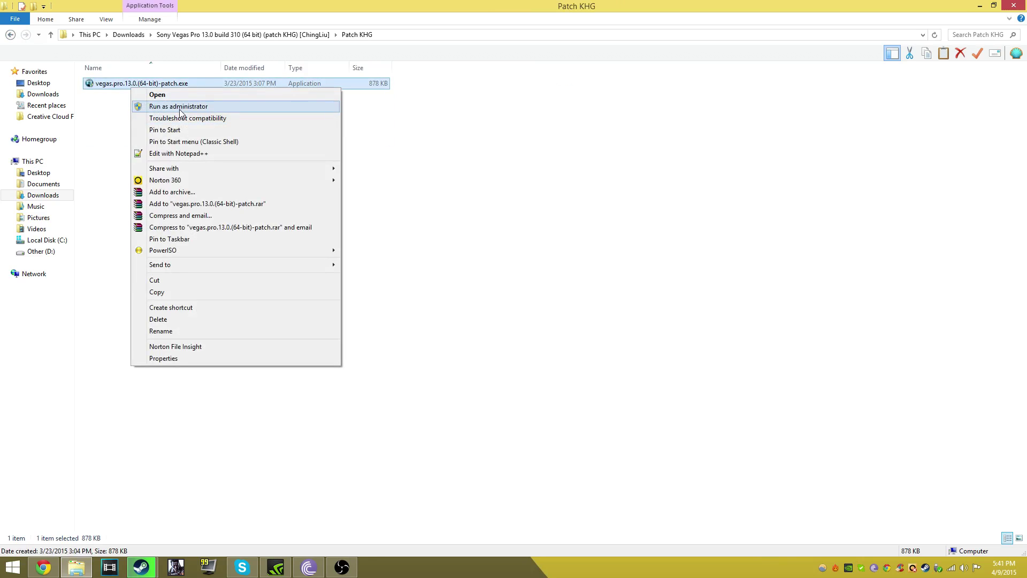
left_click(103, 120)
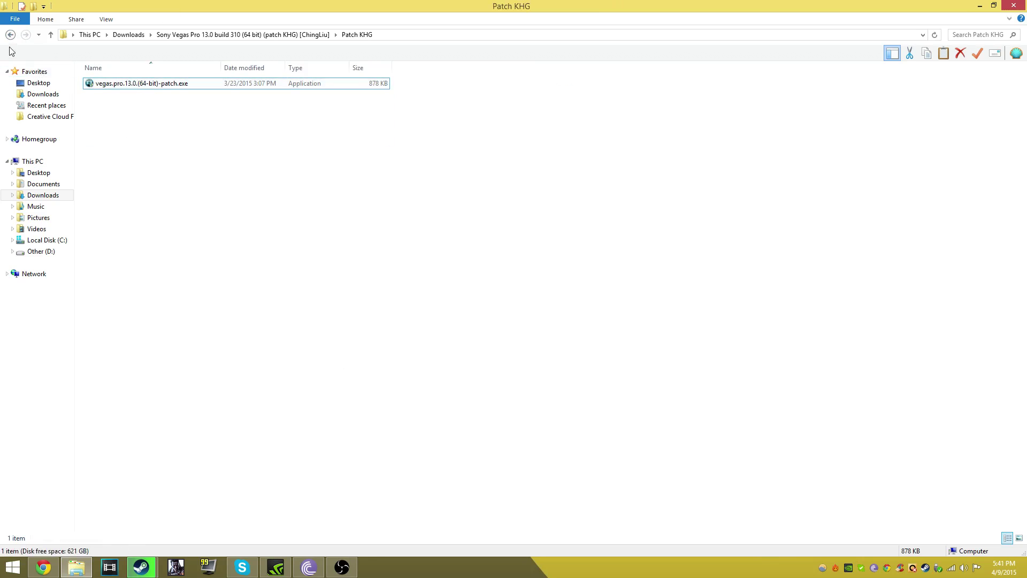
left_click(11, 35)
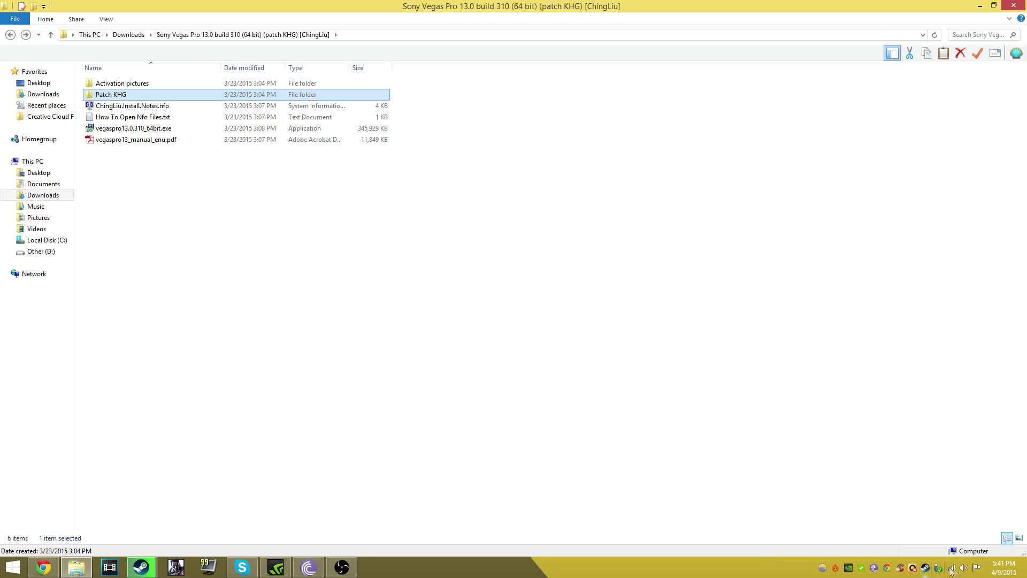
- Open the full Action Center window from the tray flag
right_click(975, 572)
key("Escape")
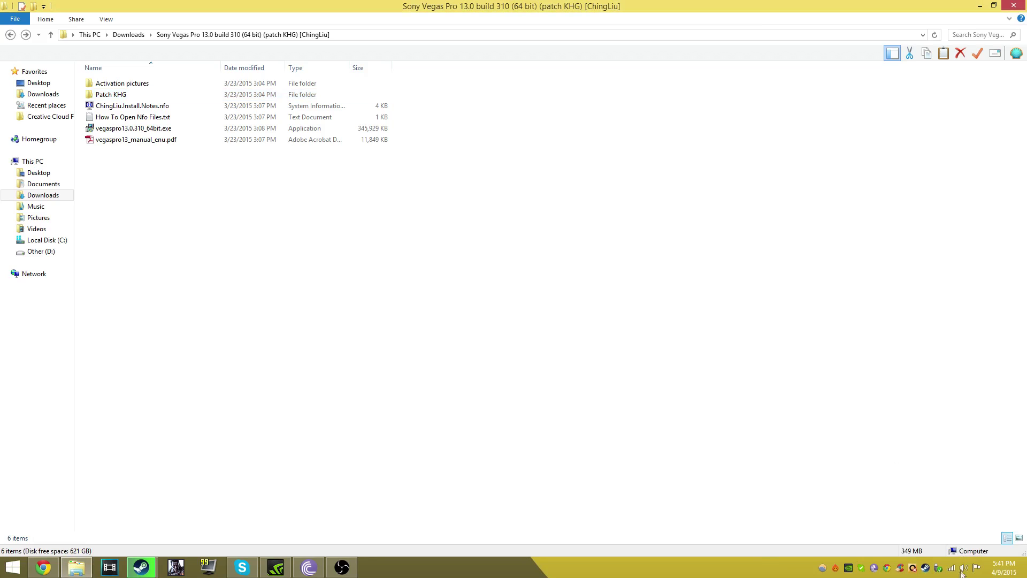
left_click(974, 572)
left_click(957, 537)
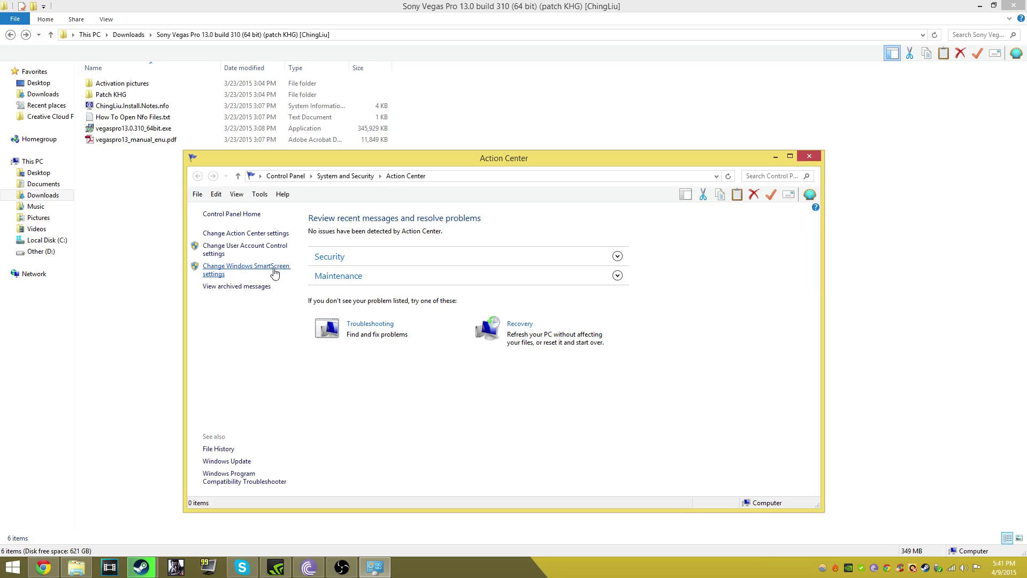
- Try the SmartScreen off, warn and admin-approval options, then cancel unchanged and close Action Center
left_click(275, 273)
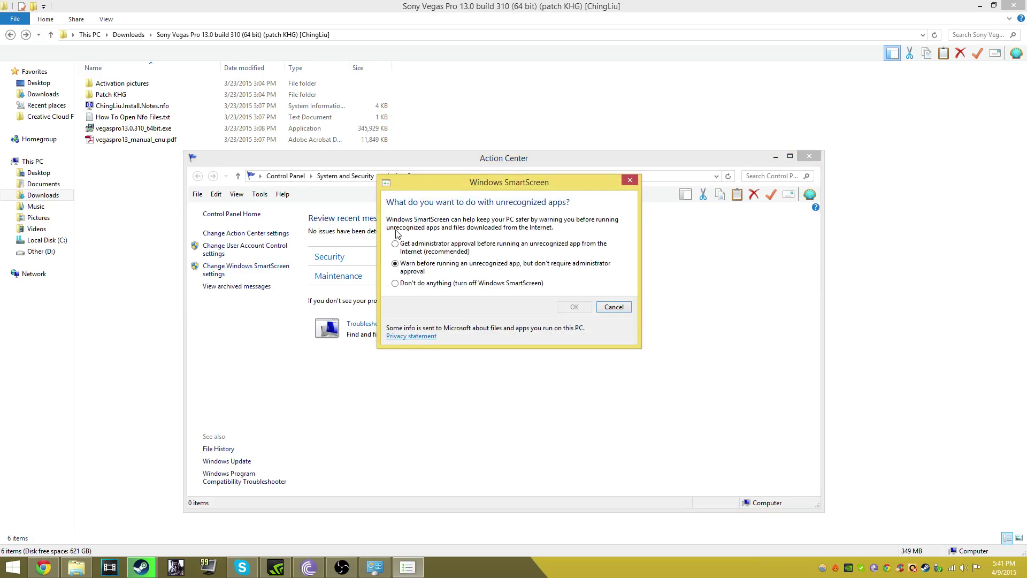
left_click(395, 283)
left_click(396, 263)
left_click(398, 249)
left_click(396, 284)
left_click(410, 263)
left_click(575, 309)
left_click(609, 313)
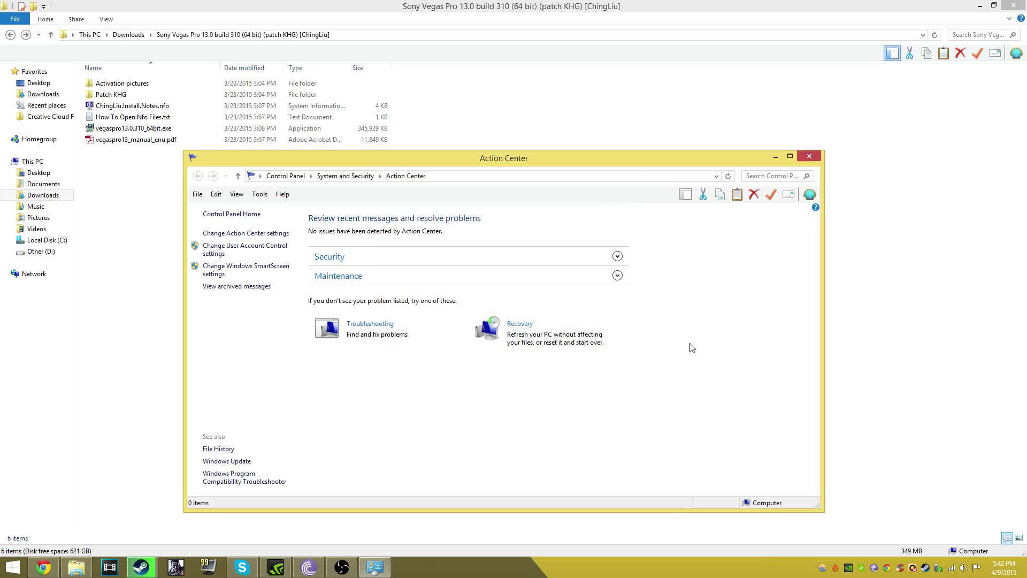
left_click(814, 156)
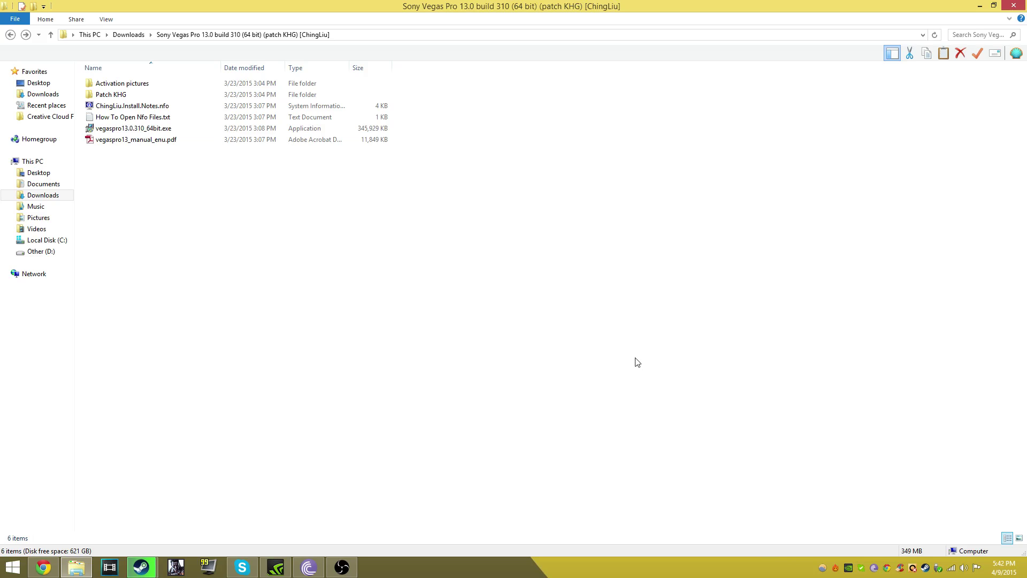
- Open Patch KHG once more, then return to the Sony Vegas Pro 13.0 build 310 folder
double_click(125, 94)
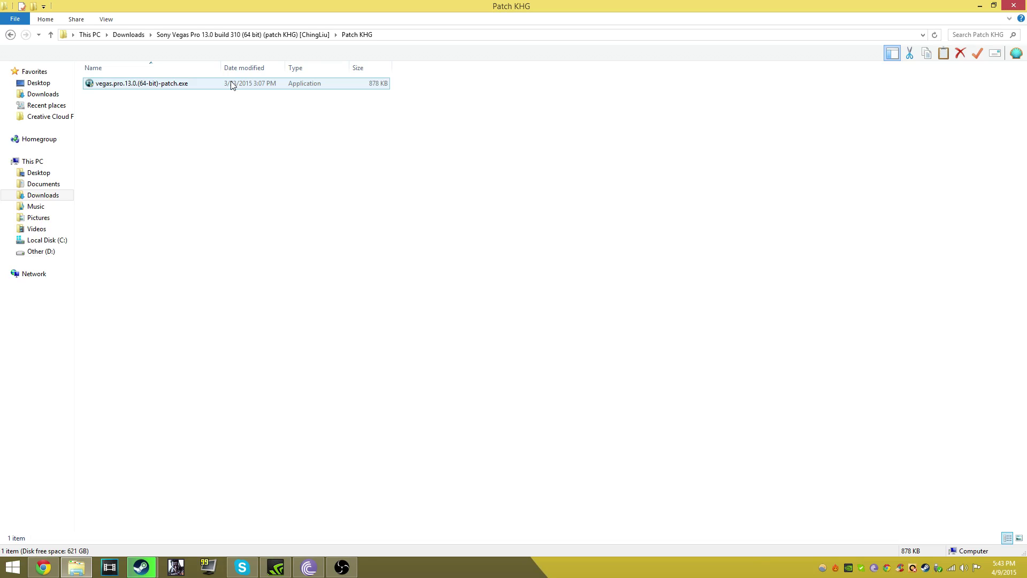
left_click(11, 35)
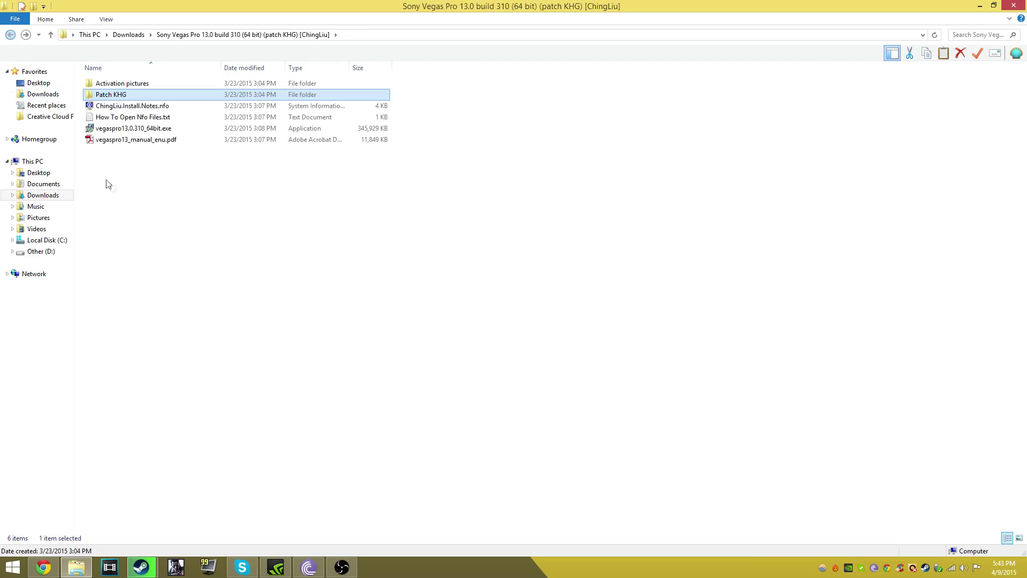